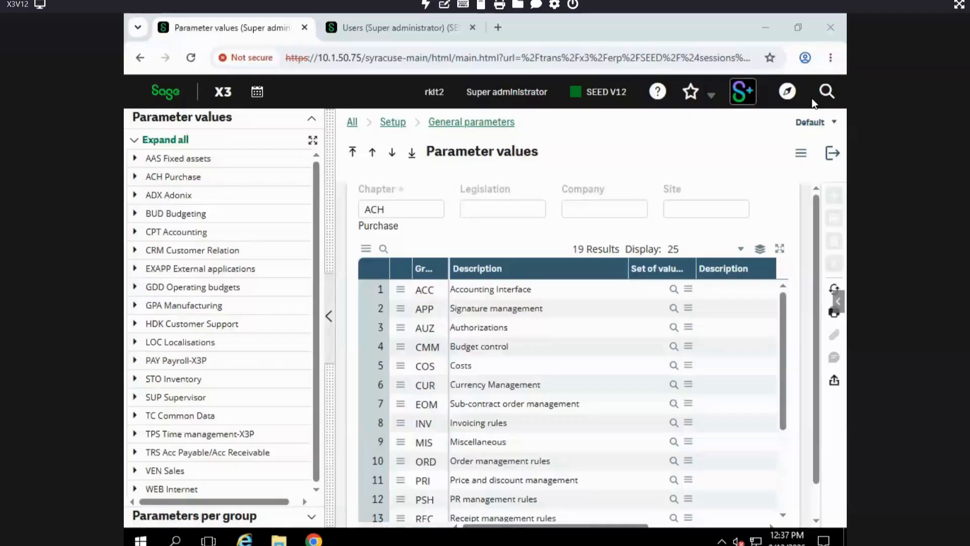
Step: Load the SUP Supervisor chapter parameters for the SEED folder
left_click(454, 286)
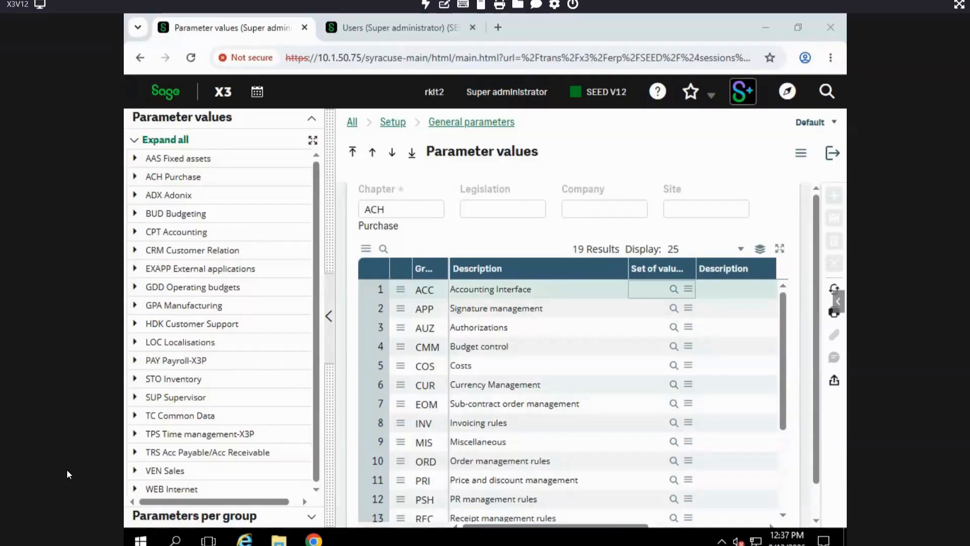
left_click(134, 397)
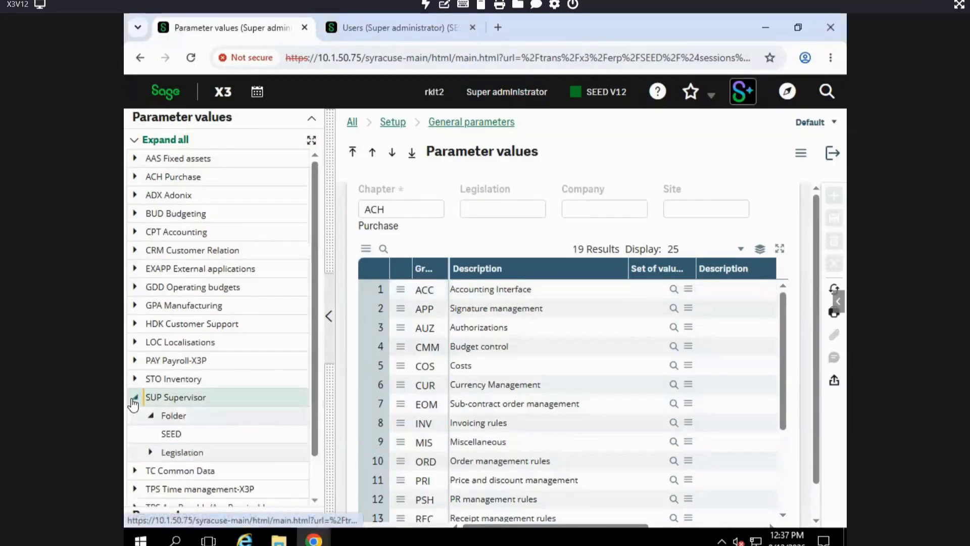
left_click(172, 433)
scroll(539, 403, "down", 1)
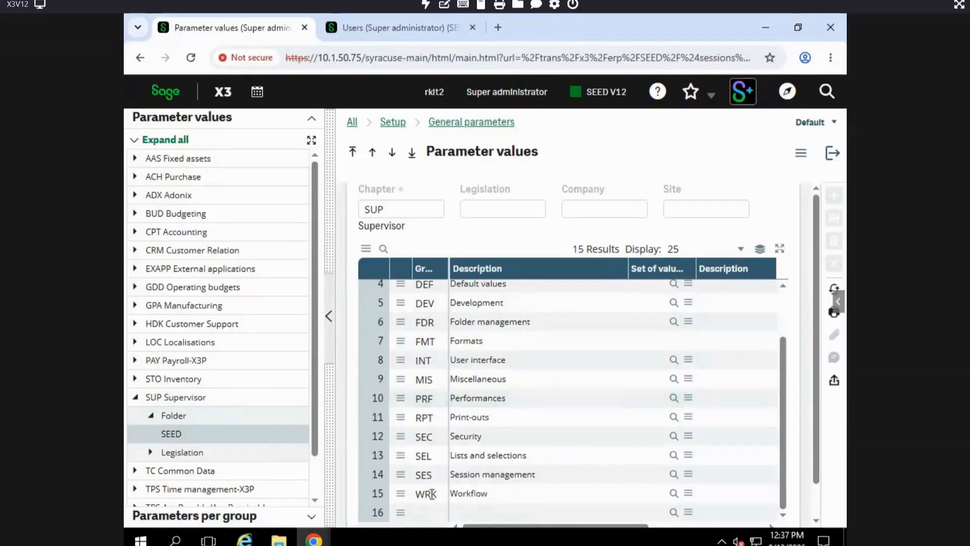
Step: Open the details of the WRK Workflow group and close them with OK
left_click(401, 493)
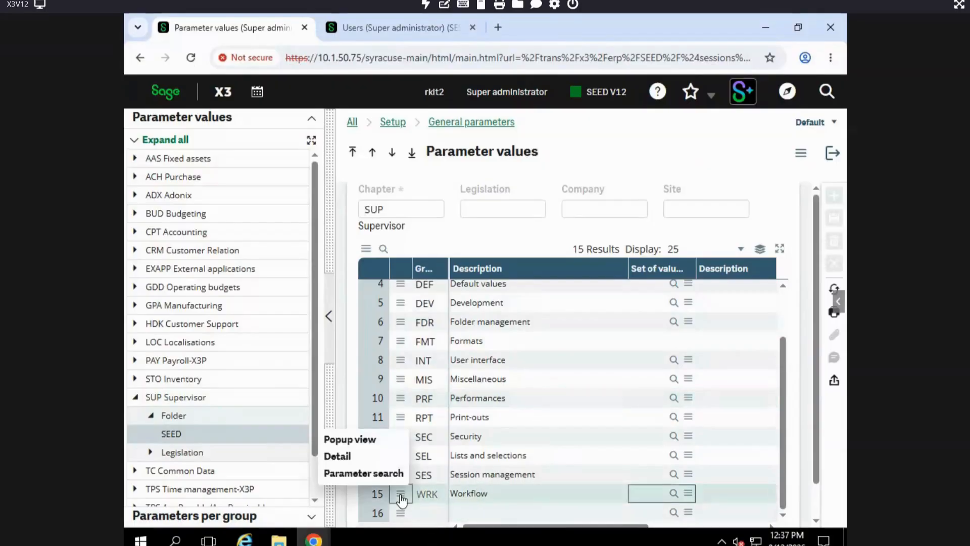
left_click(358, 457)
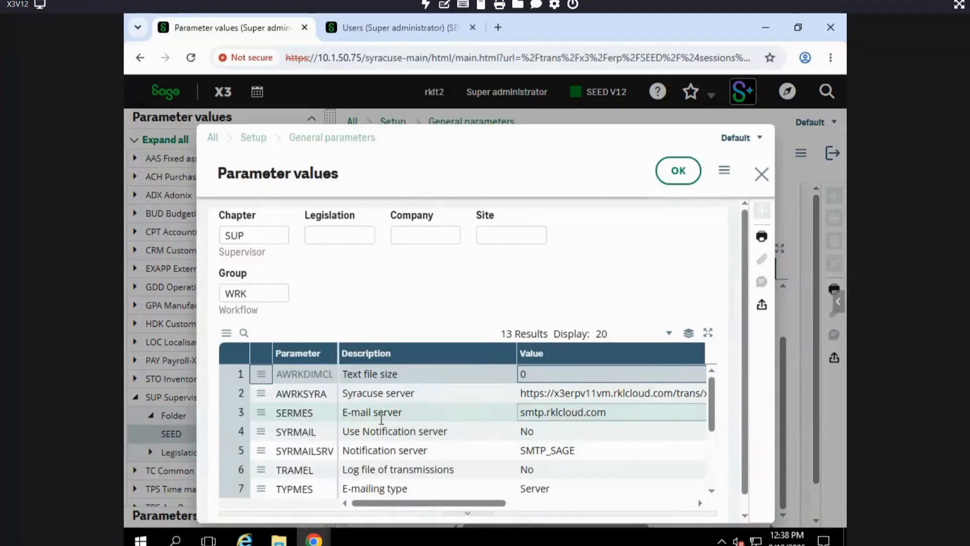
left_click(678, 170)
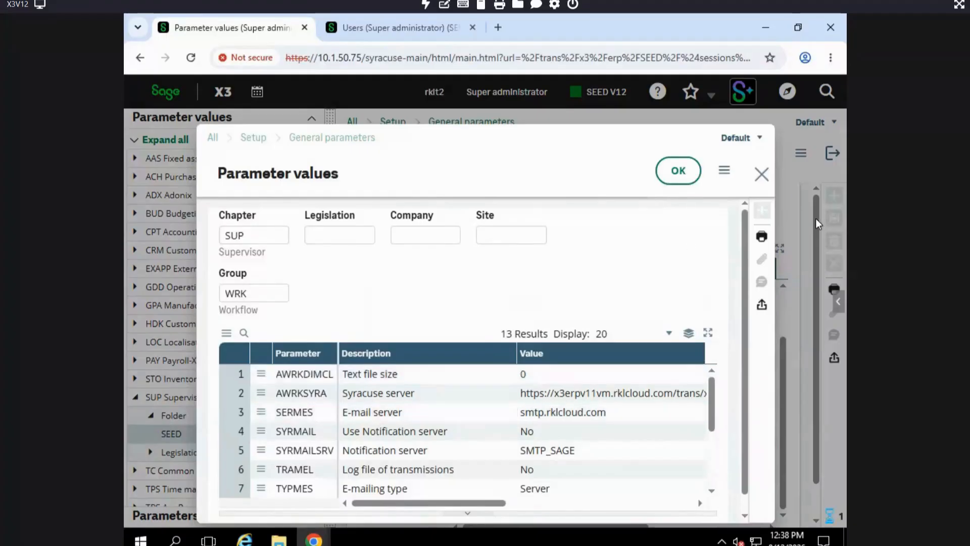
left_click(834, 219)
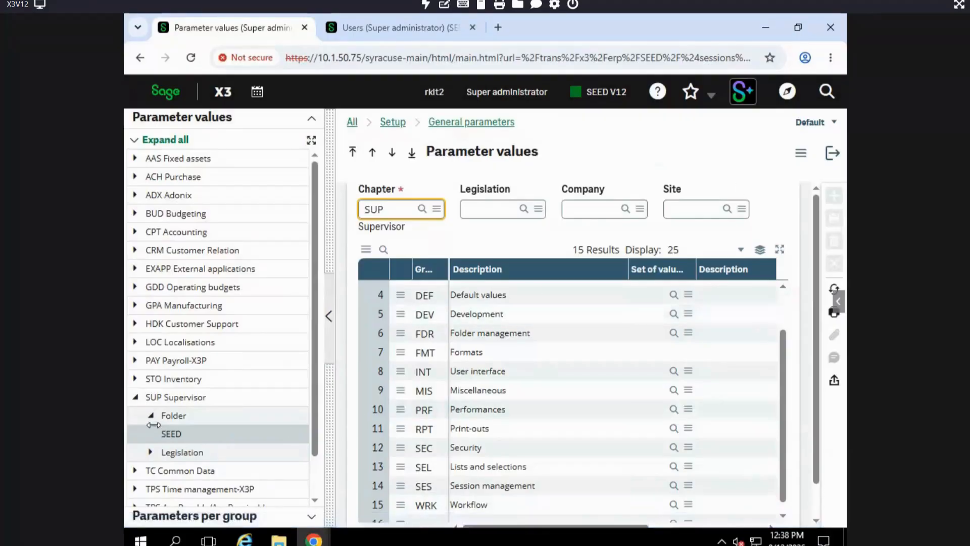
Step: Load the ACH Purchase chapter parameters for the SEED folder
left_click(136, 398)
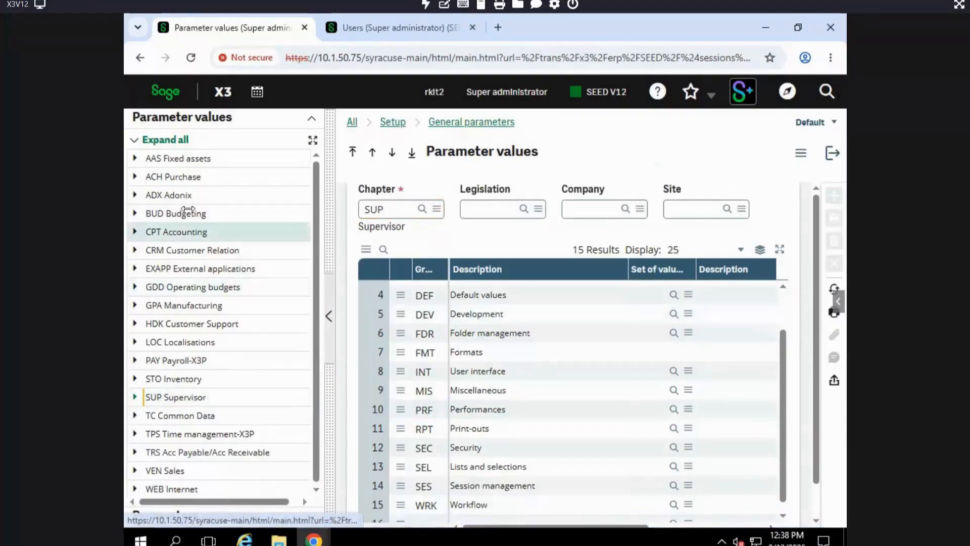
left_click(135, 177)
left_click(161, 195)
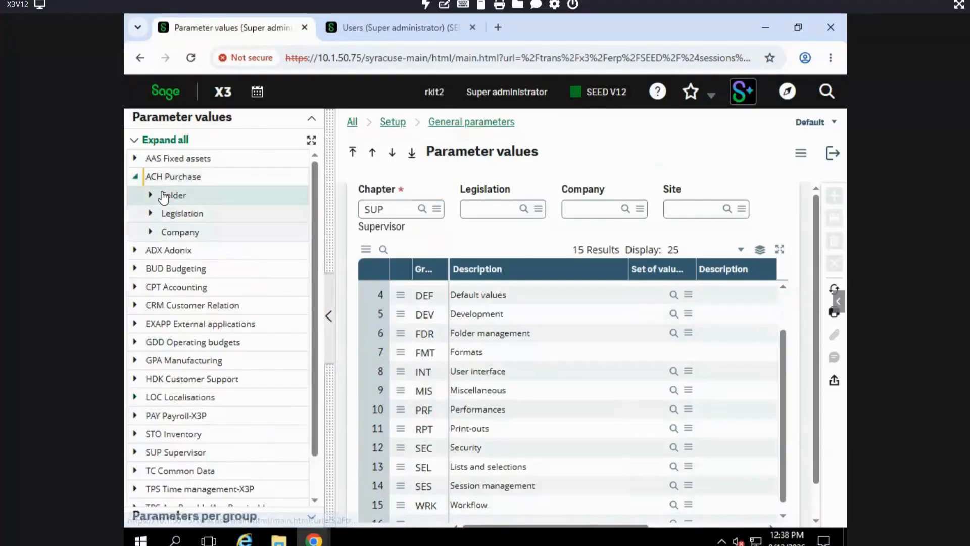
left_click(172, 213)
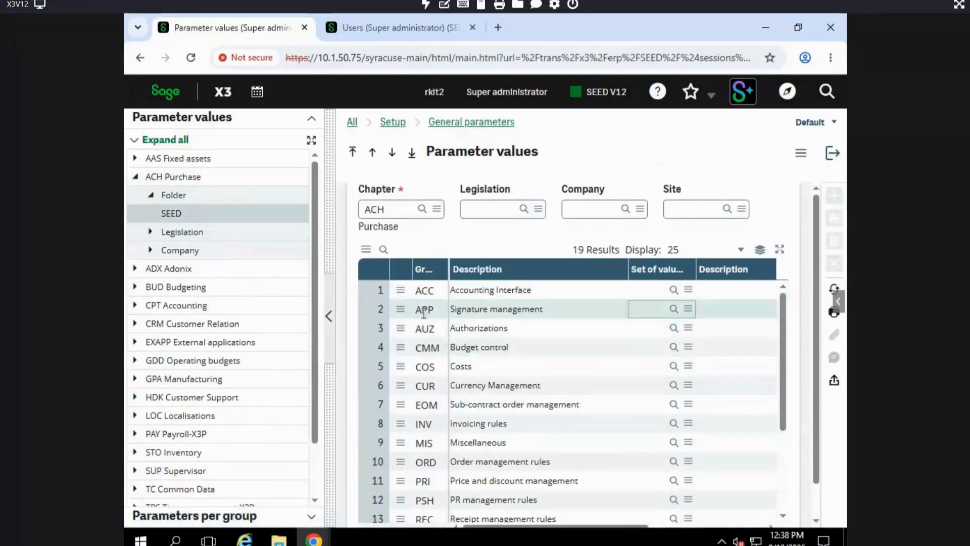
Step: Open the APP Signature management group details, close them with OK, and exit Parameter values
left_click(401, 309)
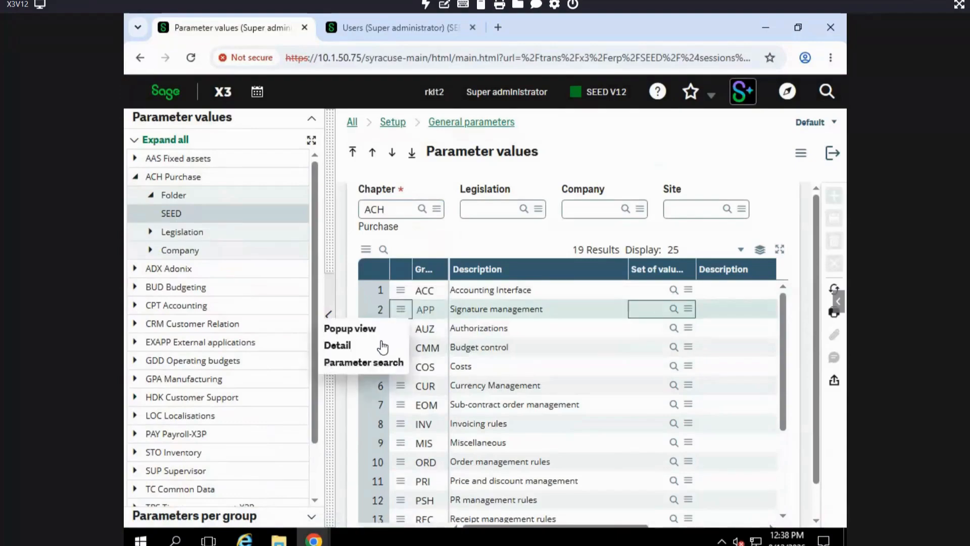
left_click(383, 347)
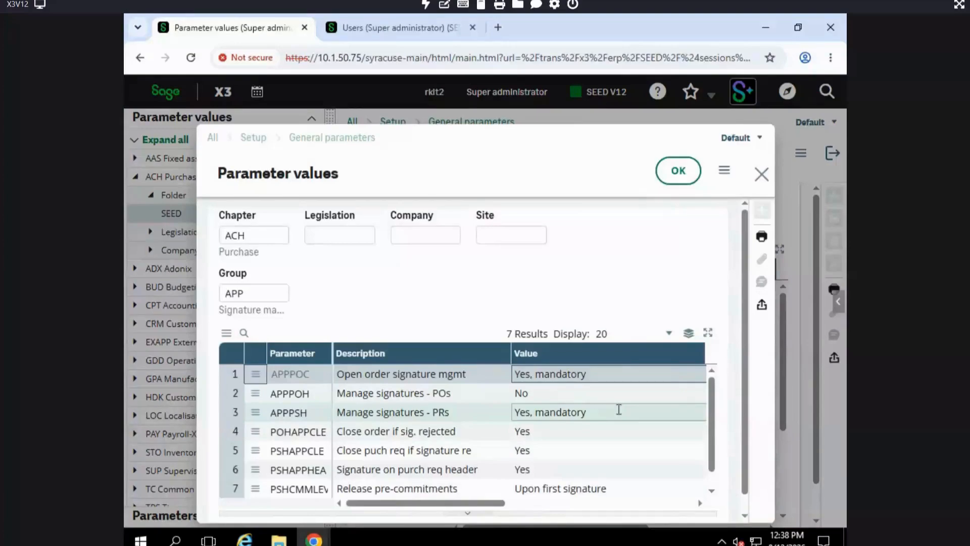
left_click(678, 171)
left_click(834, 218)
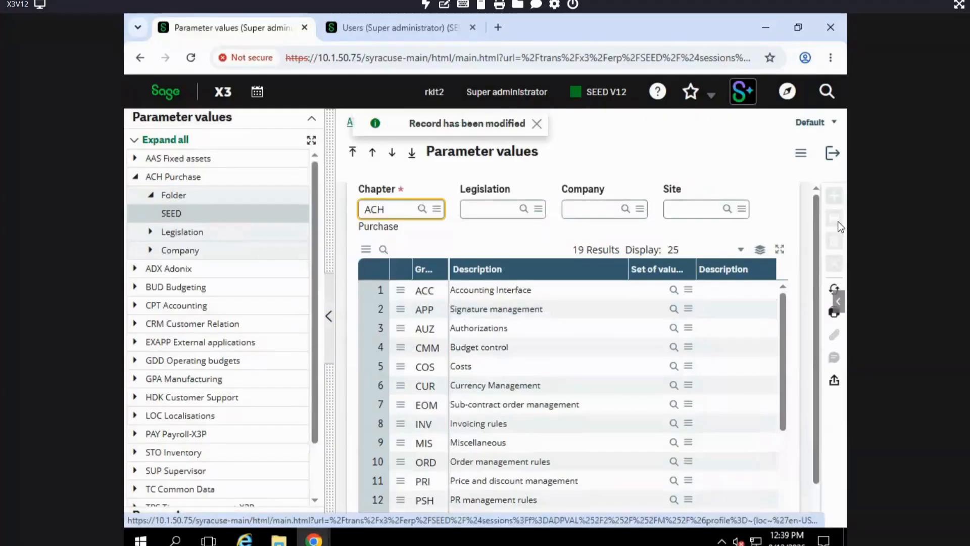
left_click(832, 153)
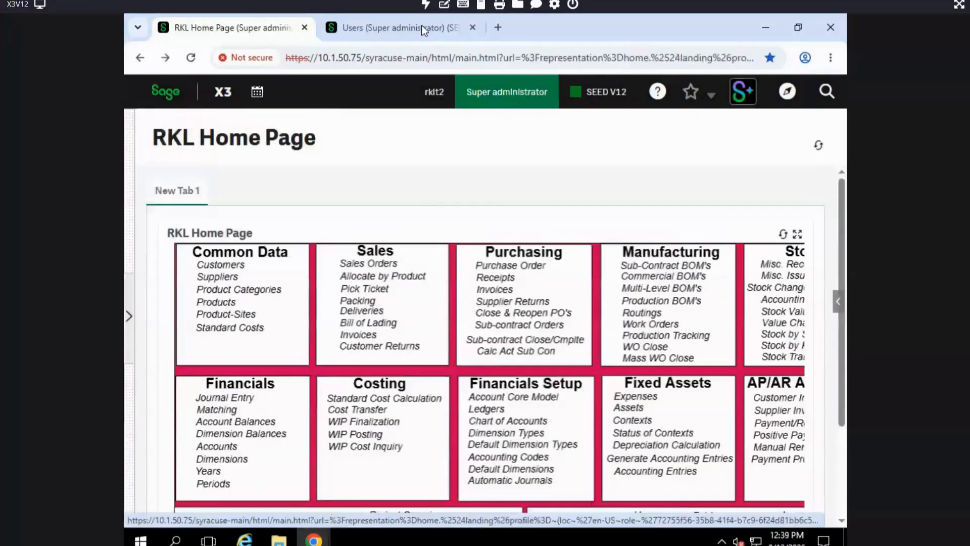
Step: Switch to the Users tab, check the user's workflow email address, and close that tab
left_click(422, 28)
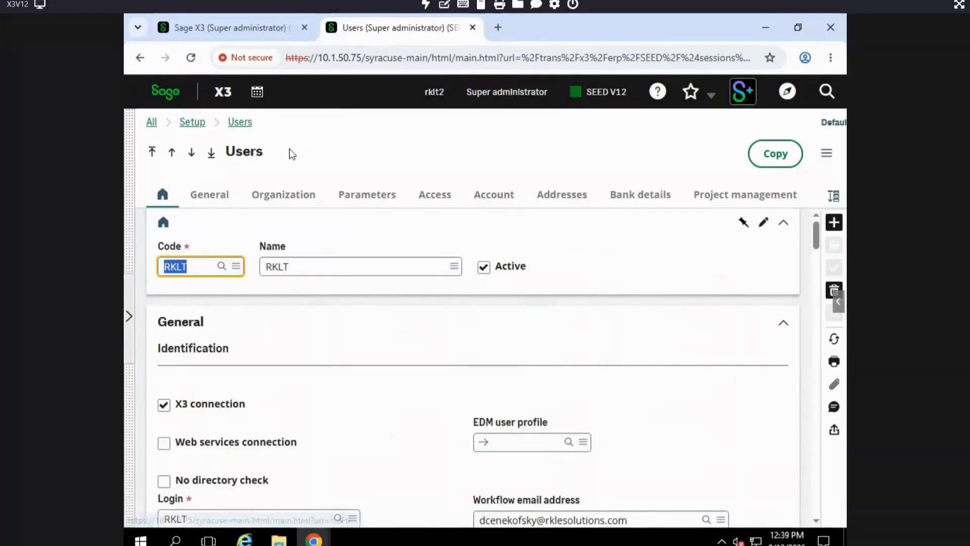
scroll(647, 351, "down", 5)
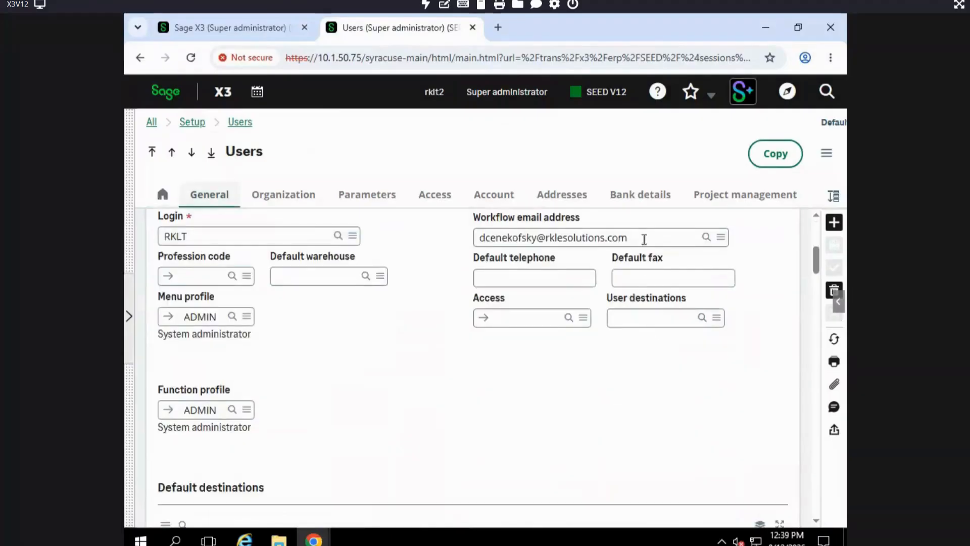
left_click(643, 236)
left_click_drag(814, 258, 815, 244)
left_click(640, 405)
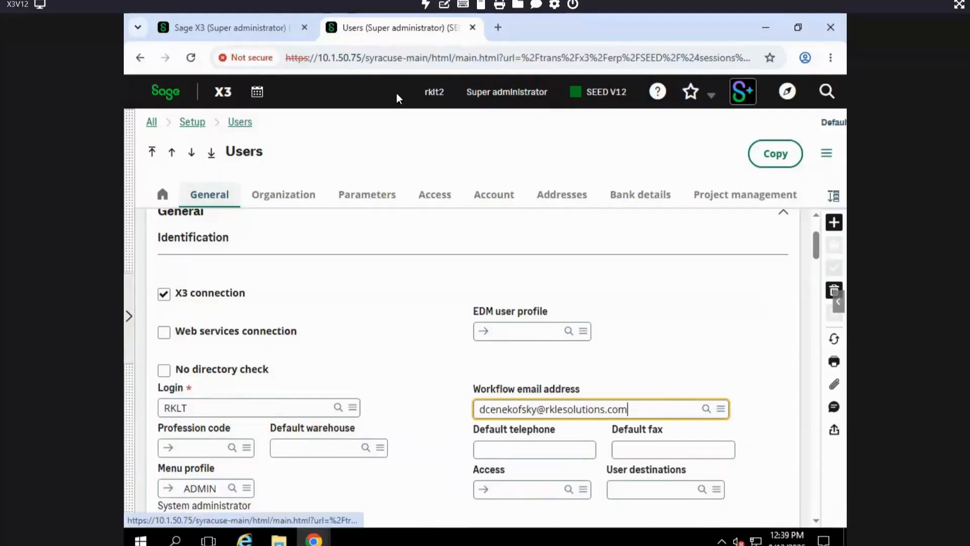
left_click(473, 28)
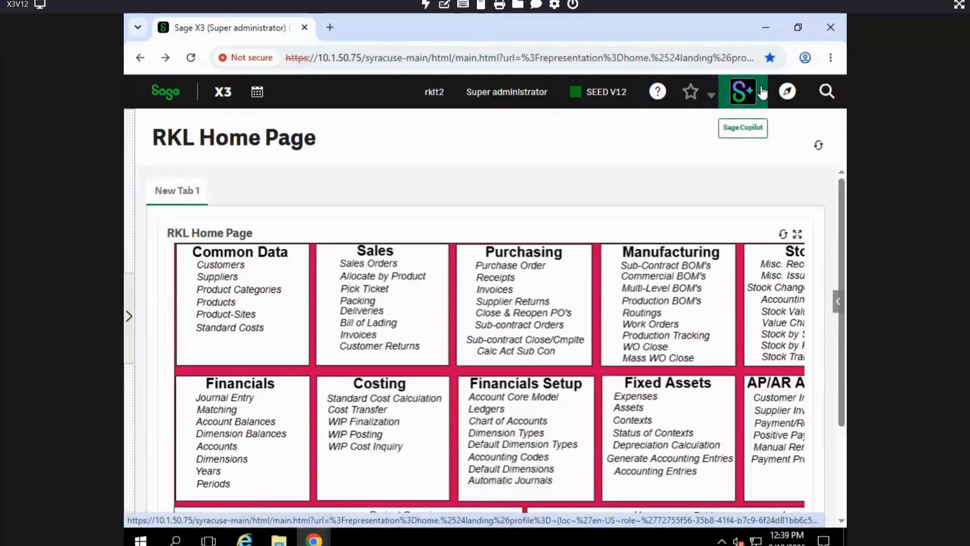
Step: Search the navigation menu for workflow and open User rules of assignment
left_click(787, 92)
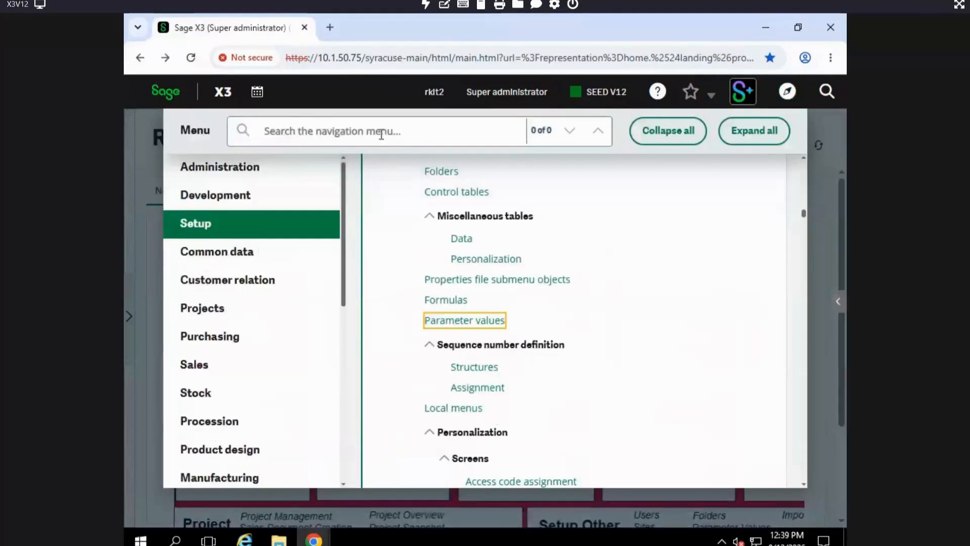
left_click(382, 134)
type("workflow")
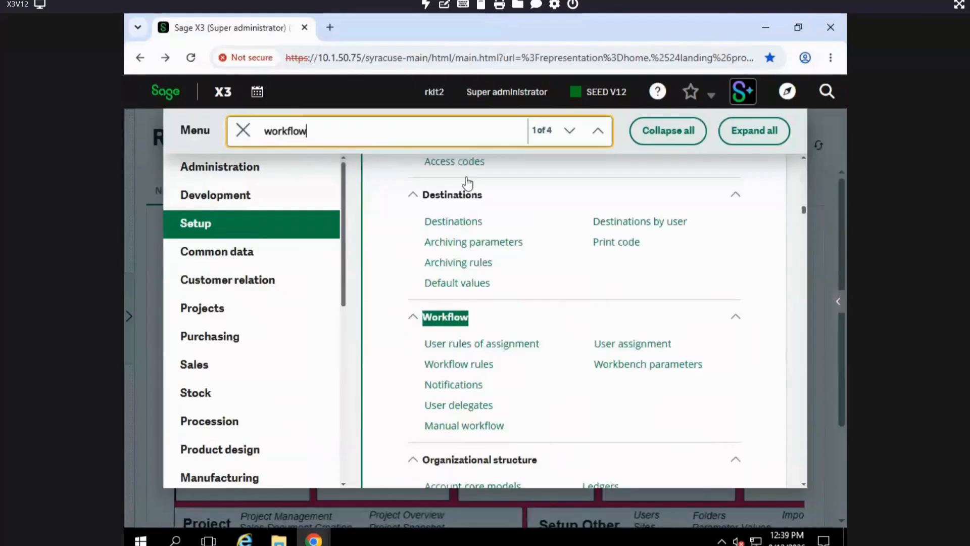
left_click(508, 343)
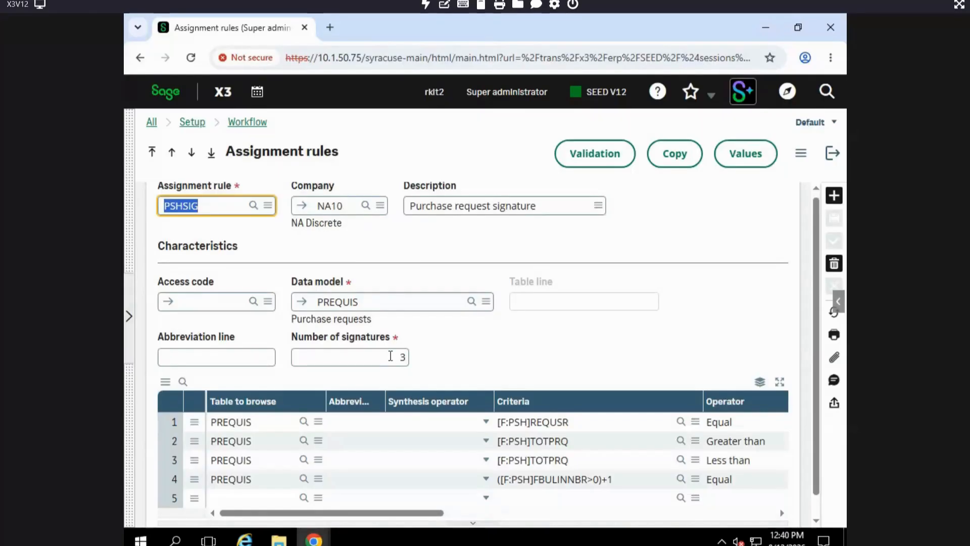
Step: Open User assignment from the Workflow breadcrumb
left_click(558, 420)
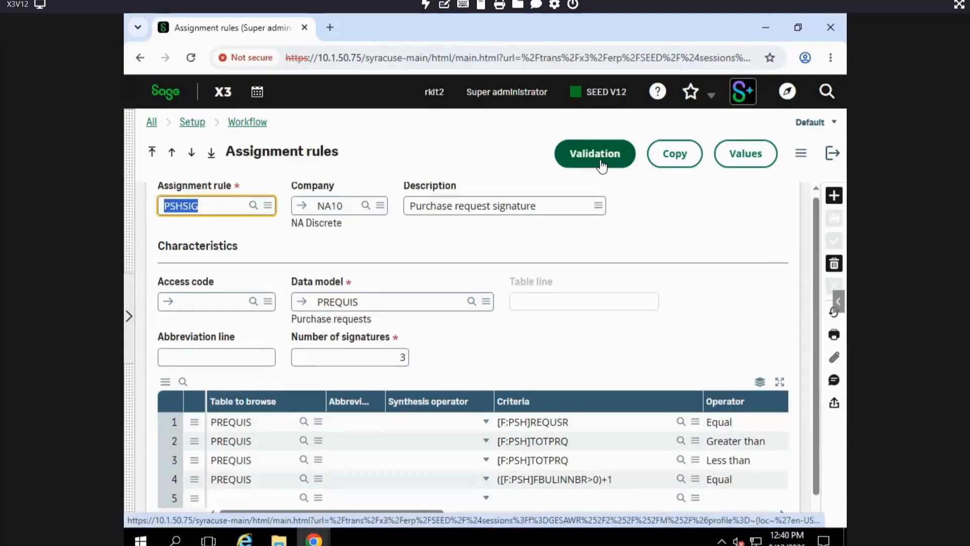
left_click(252, 124)
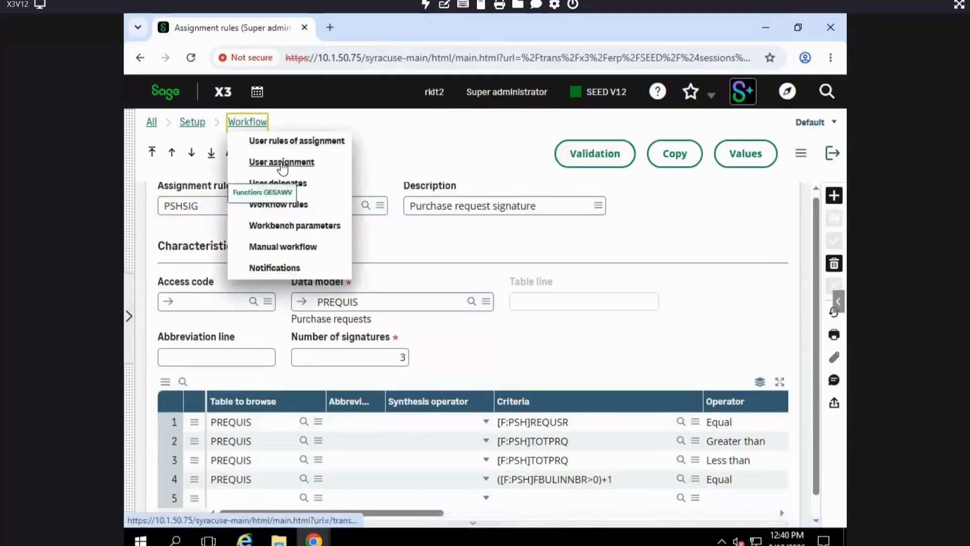
left_click(277, 161)
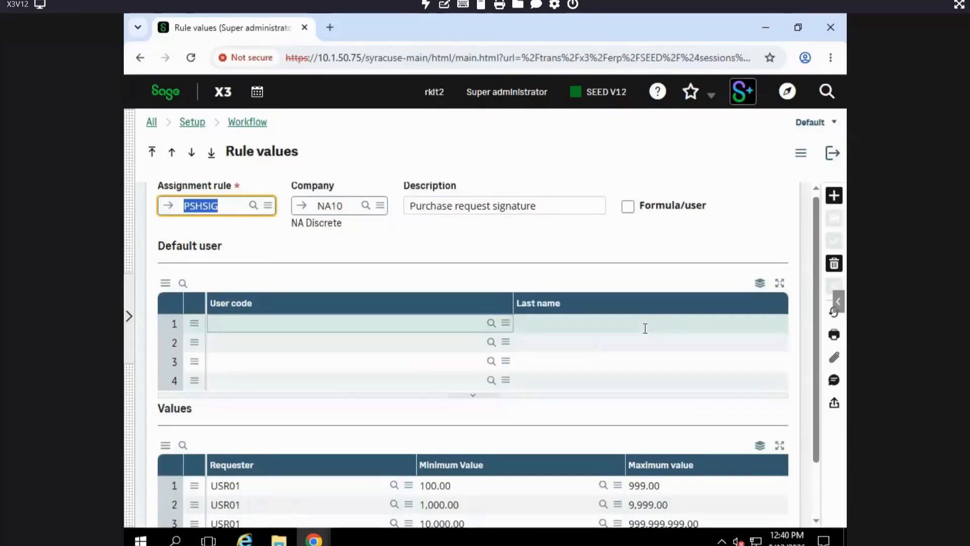
Step: Examine the PSHSIG rule values, scrolling across to the approver user columns for each amount range
scroll(646, 328, "down", 2)
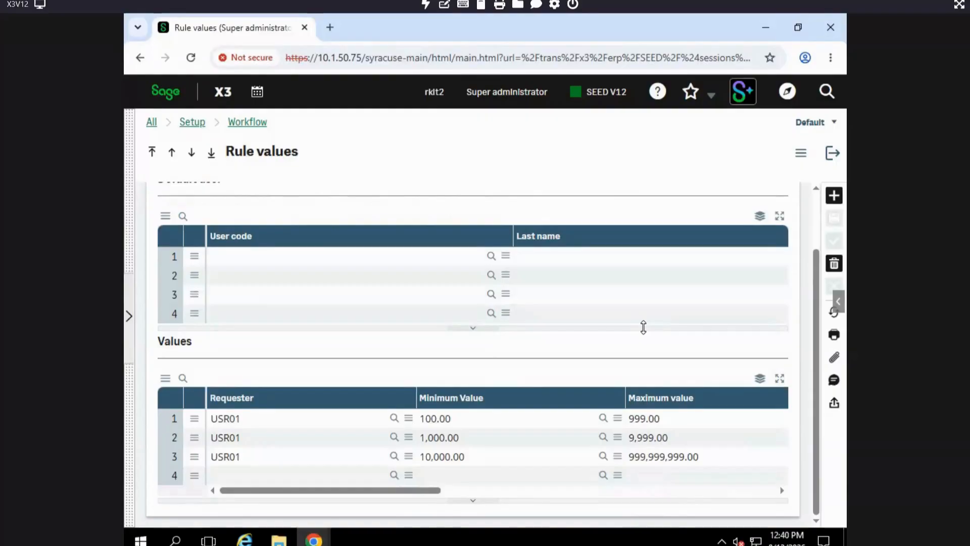
left_click(303, 416)
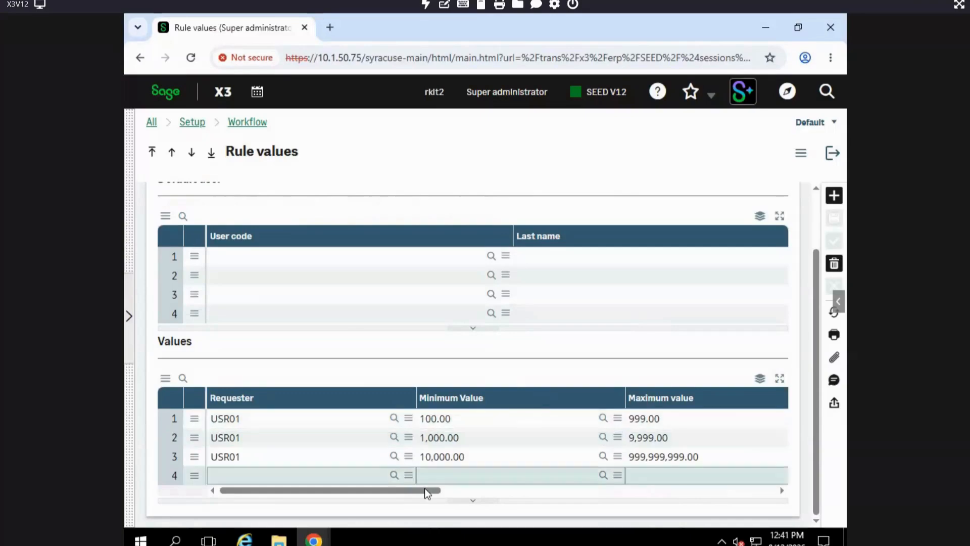
left_click_drag(425, 489, 714, 498)
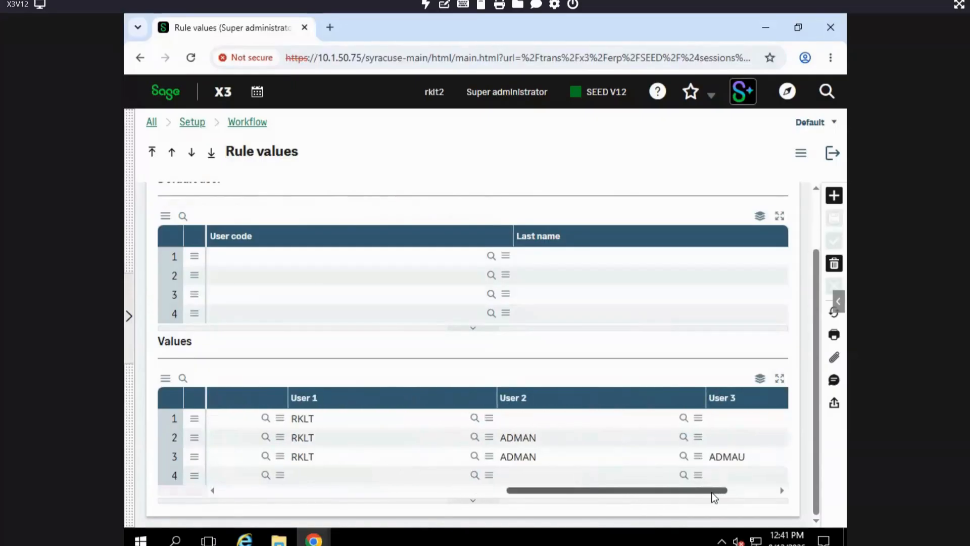
left_click(429, 423)
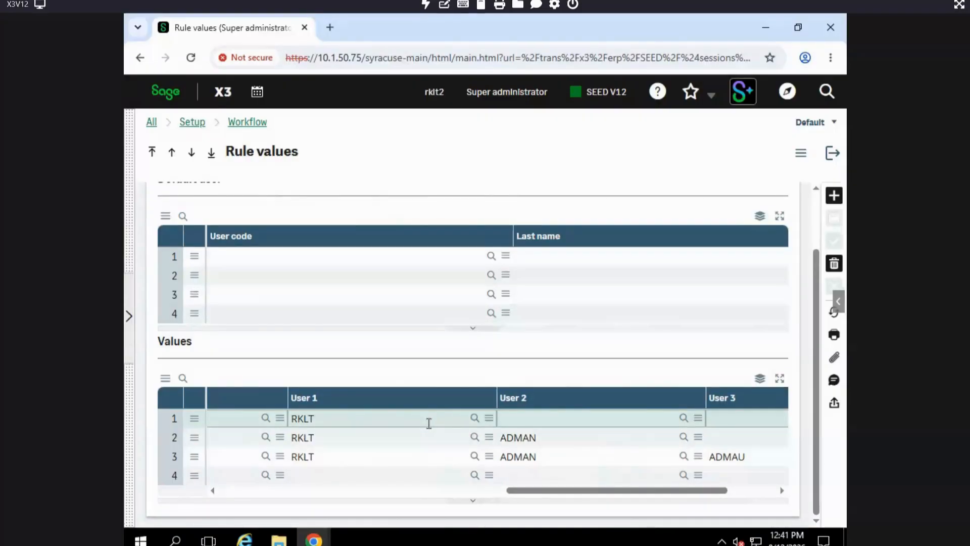
scroll(429, 423, "up", 2)
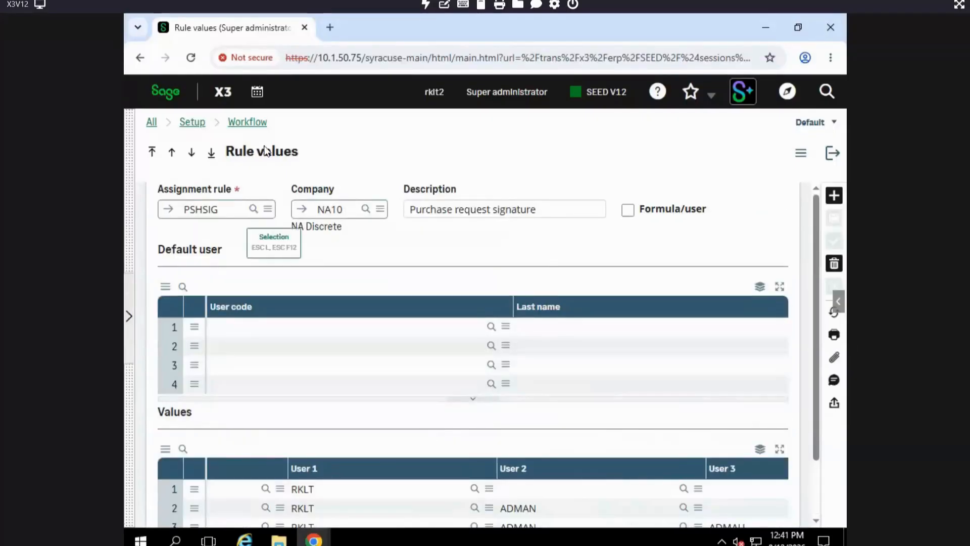
Step: Open Workflow rules from the Workflow breadcrumb and view the PSHSIG rule's Message tab
mouse_move(260, 130)
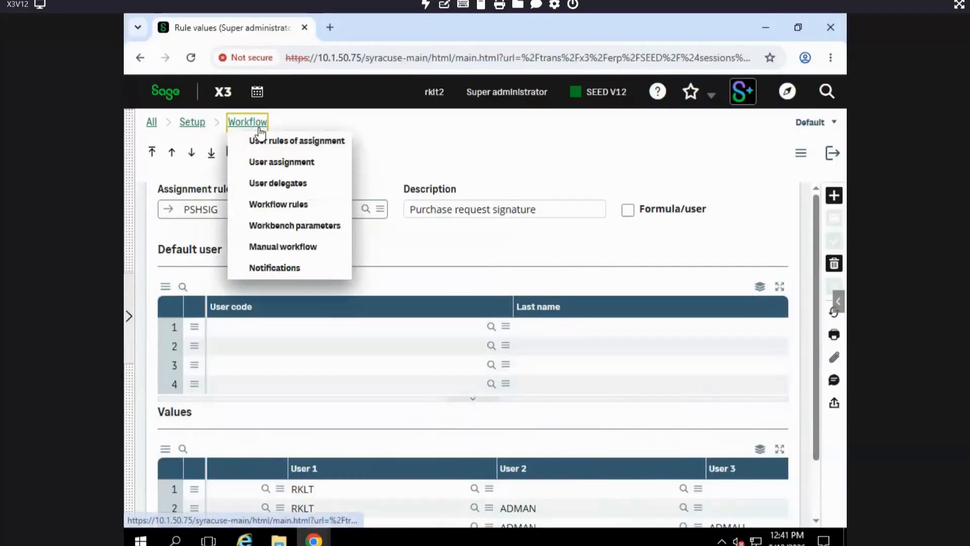
left_click(292, 212)
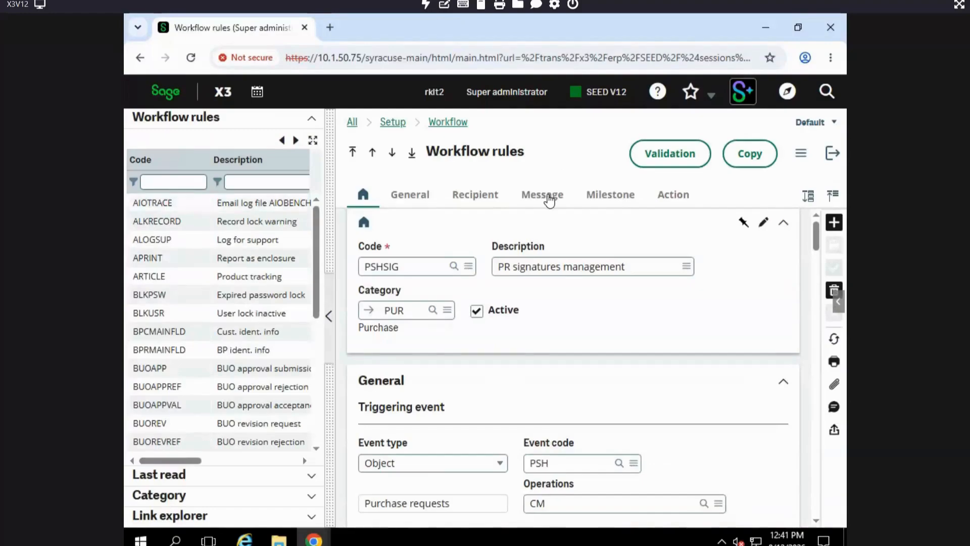
left_click(550, 199)
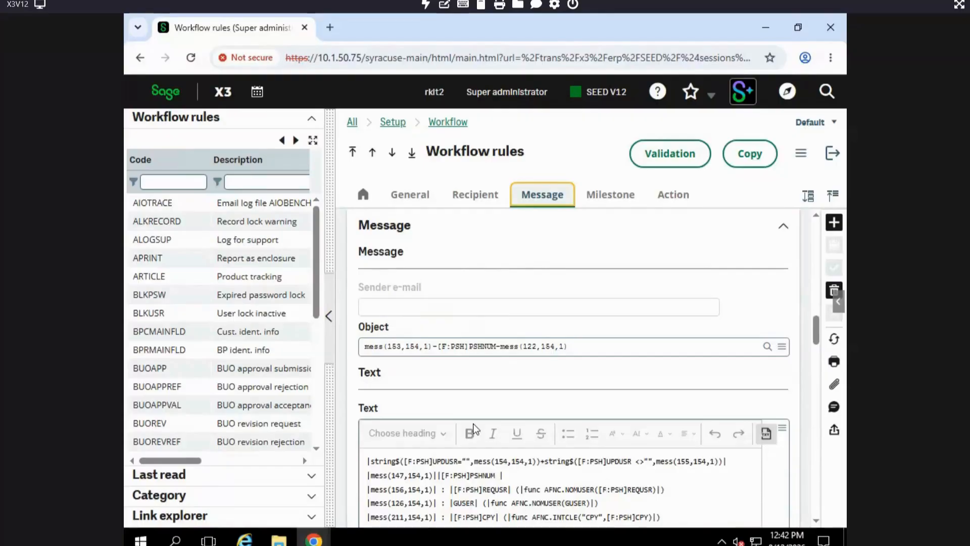
Step: Open User delegates from the Workflow breadcrumb and then close the function
mouse_move(458, 130)
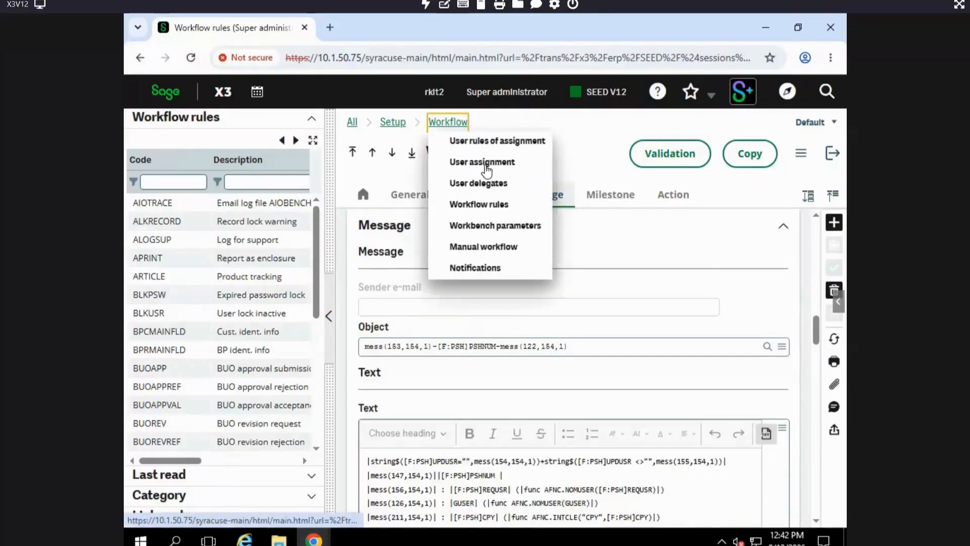
left_click(489, 184)
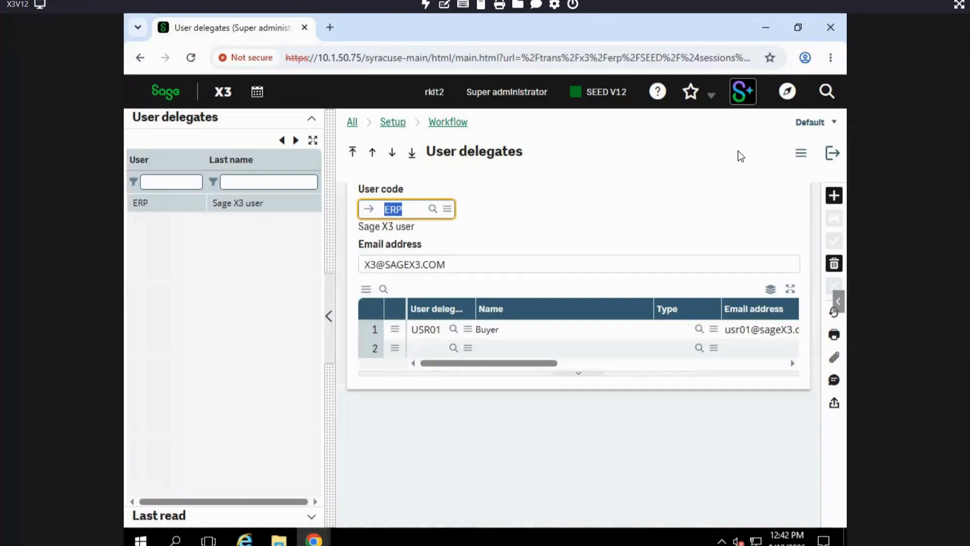
left_click(832, 154)
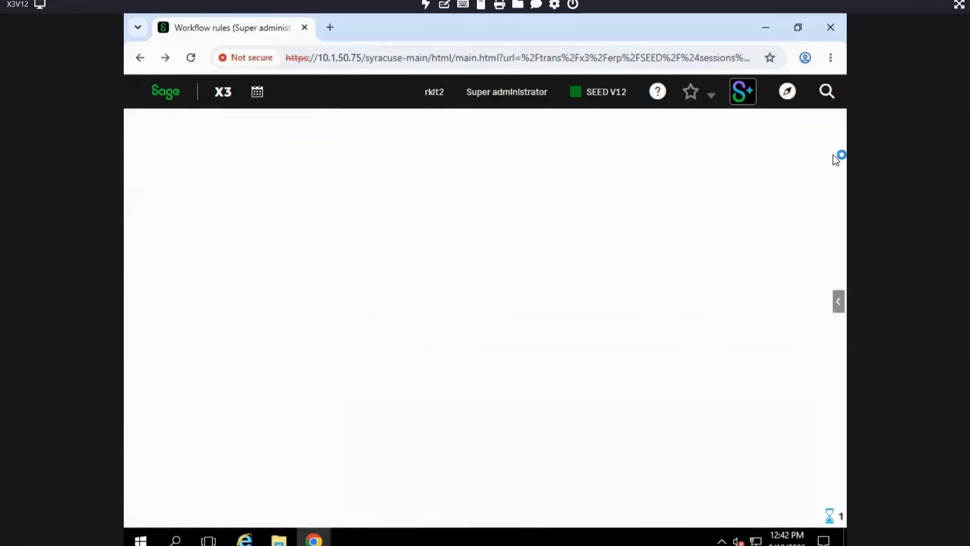
Step: Close the workflow functions and open Purchase requests with the ALL Full entry transaction
left_click(833, 155)
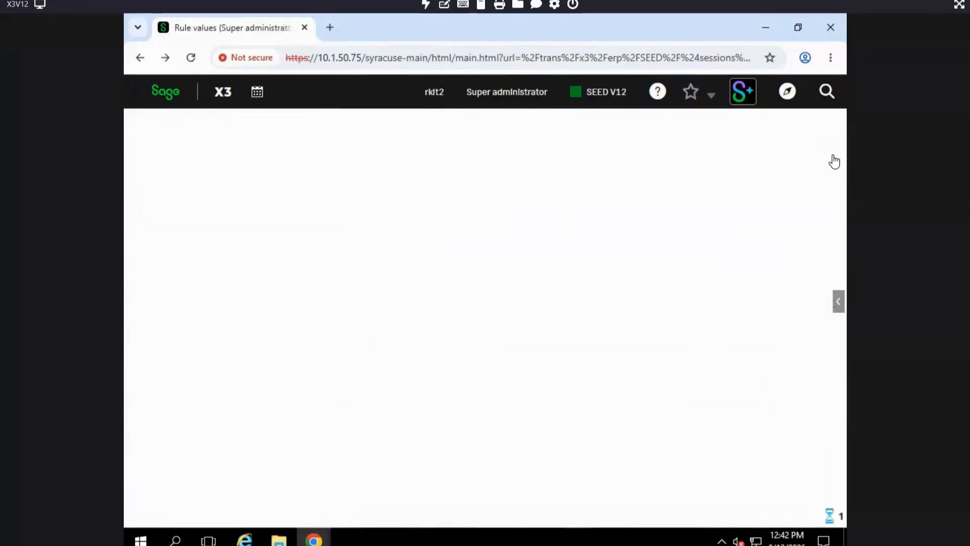
left_click(833, 155)
left_click(833, 154)
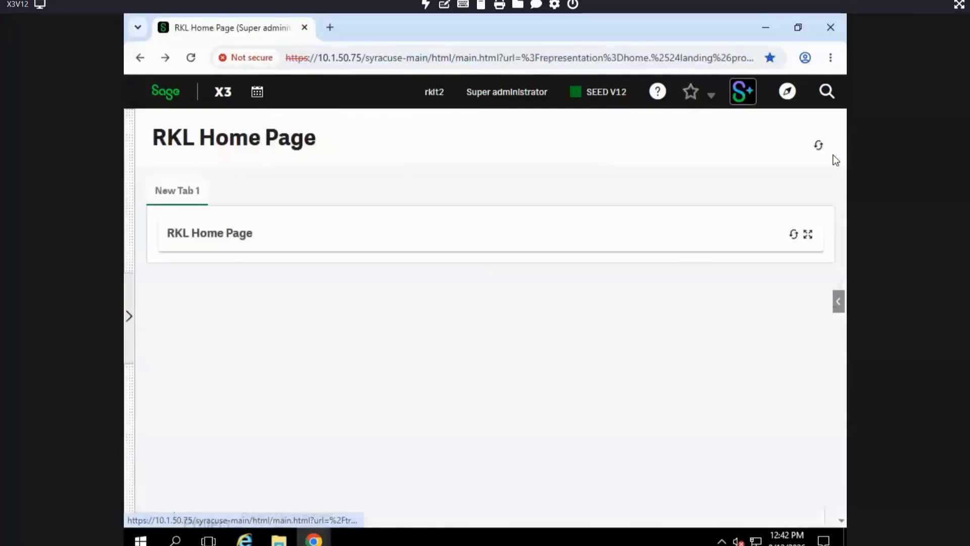
left_click(788, 92)
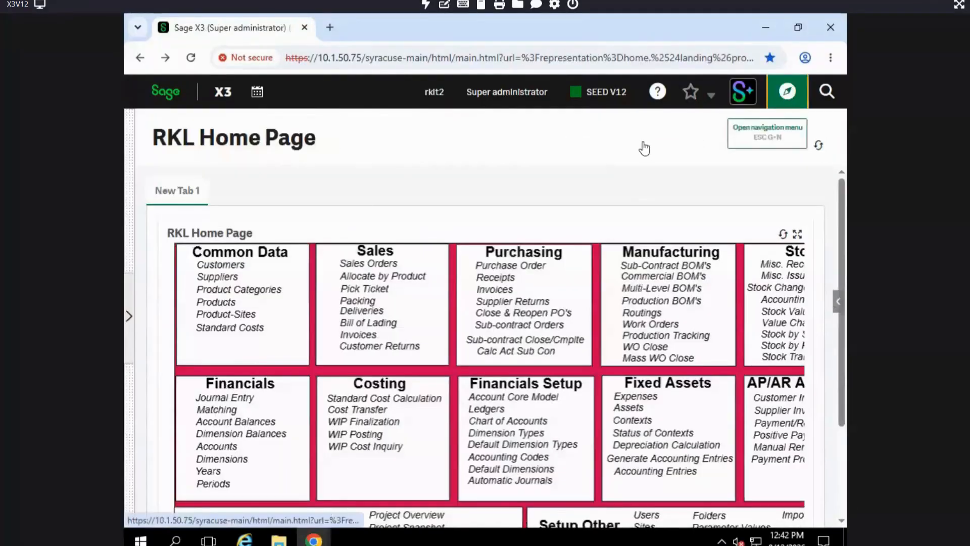
left_click(285, 338)
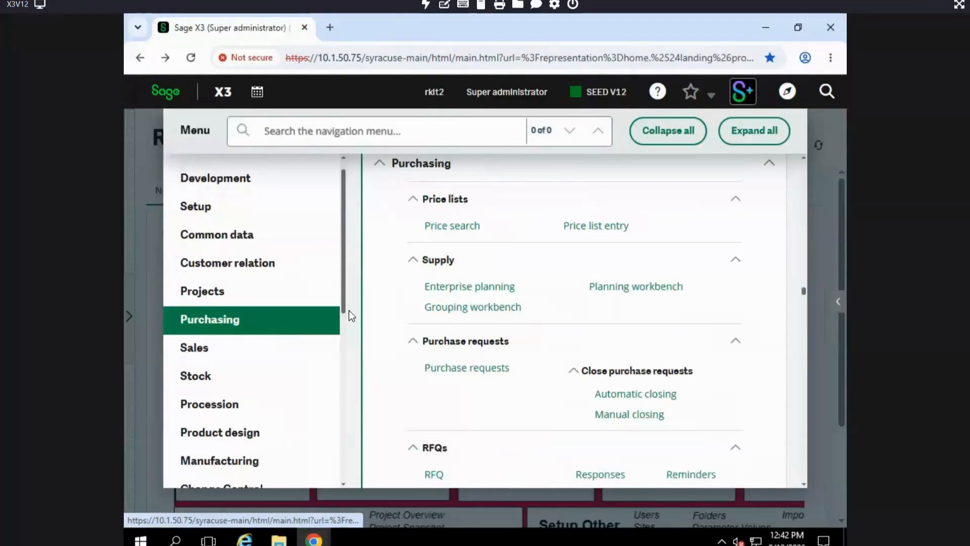
left_click(497, 369)
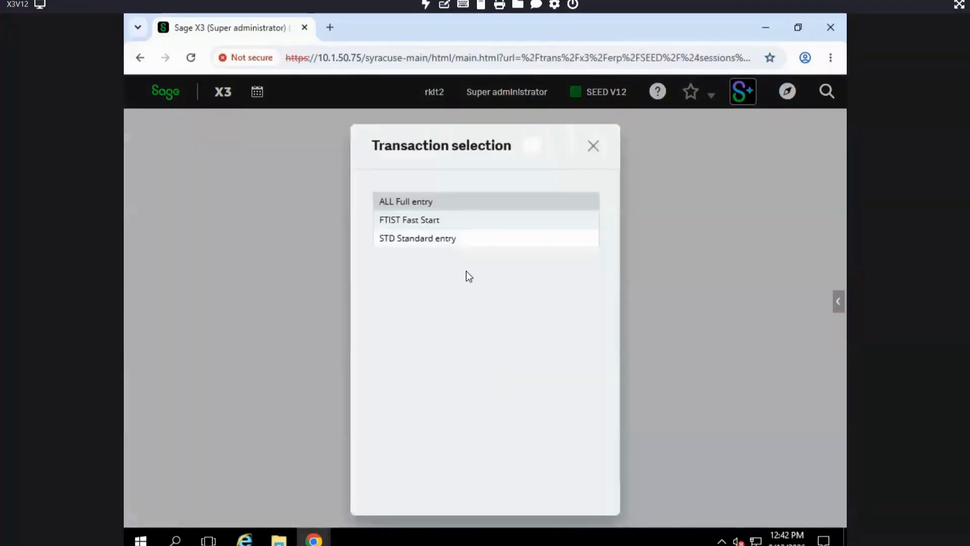
left_click(452, 216)
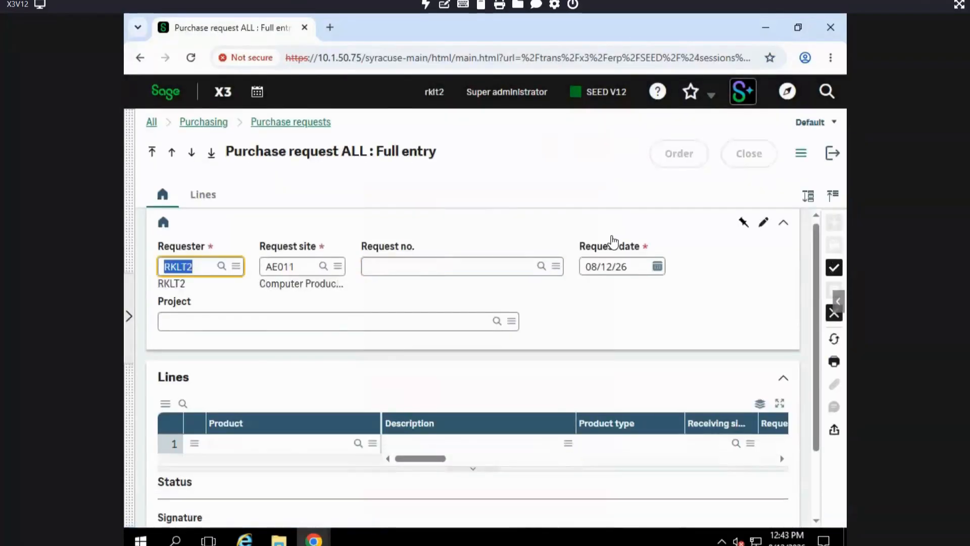
Step: Set the requester to USR01 and the request site to NA012
key("BackSpace")
type("USR01")
key("Tab")
type("na012")
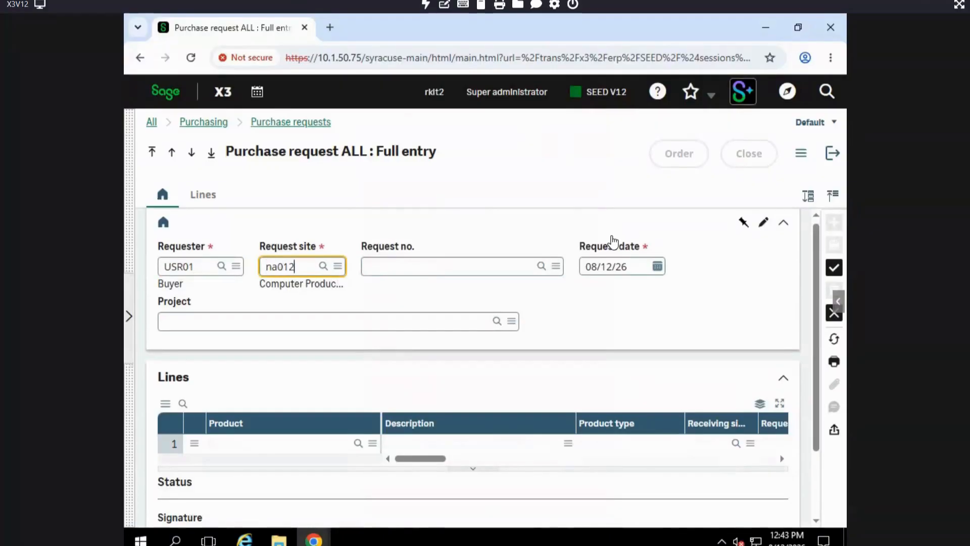
key("Tab")
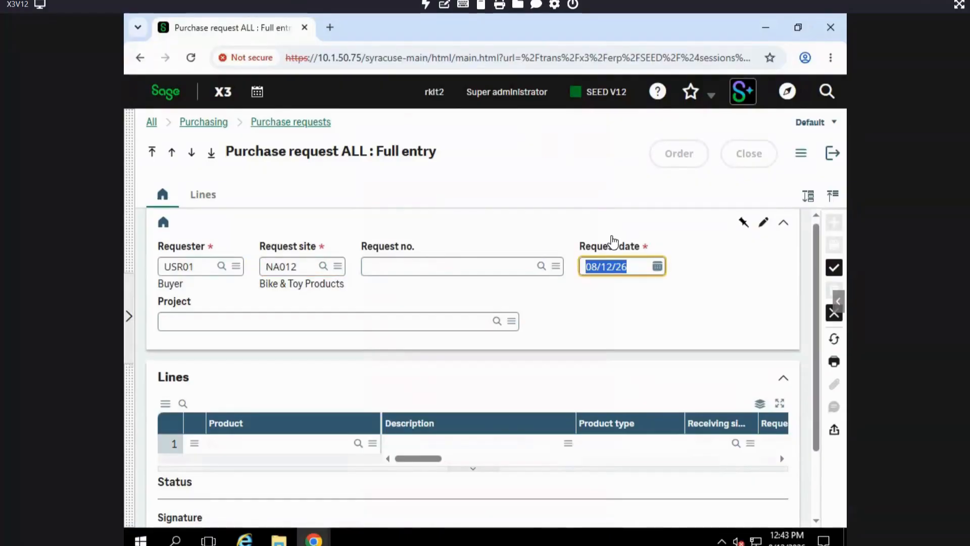
Step: Add a line for product BJCFIN with requested date 08/12/26 and a PUR quantity of 10
left_click(356, 449)
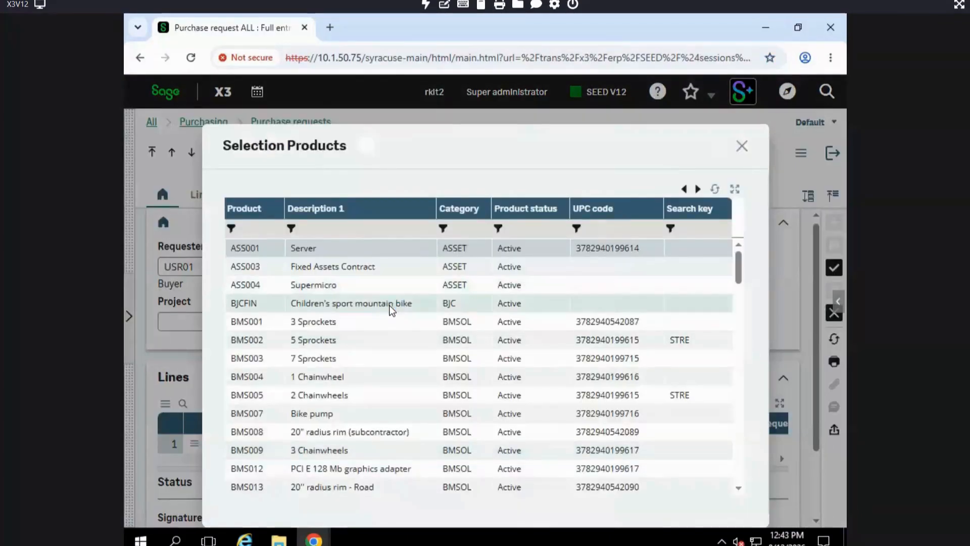
left_click(391, 312)
key("Tab")
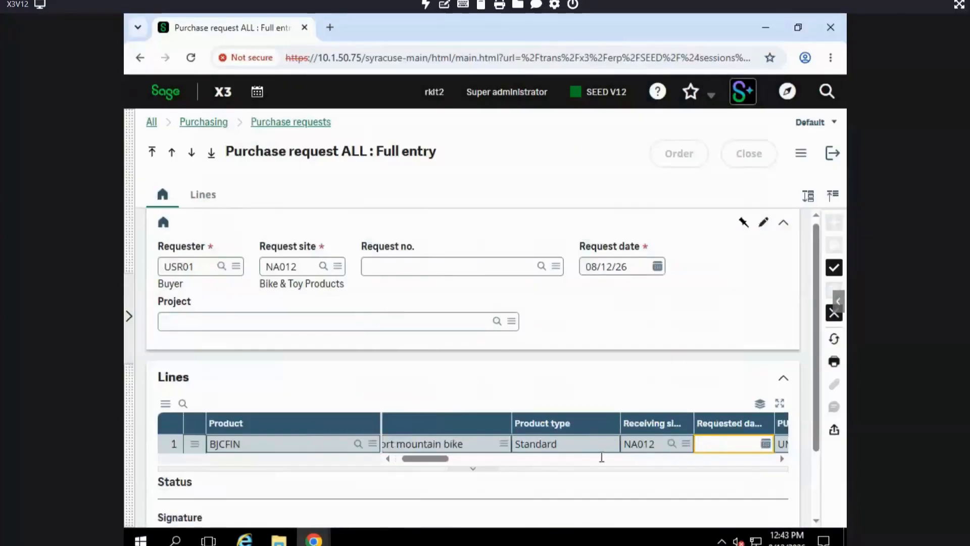
left_click(764, 443)
left_click(711, 348)
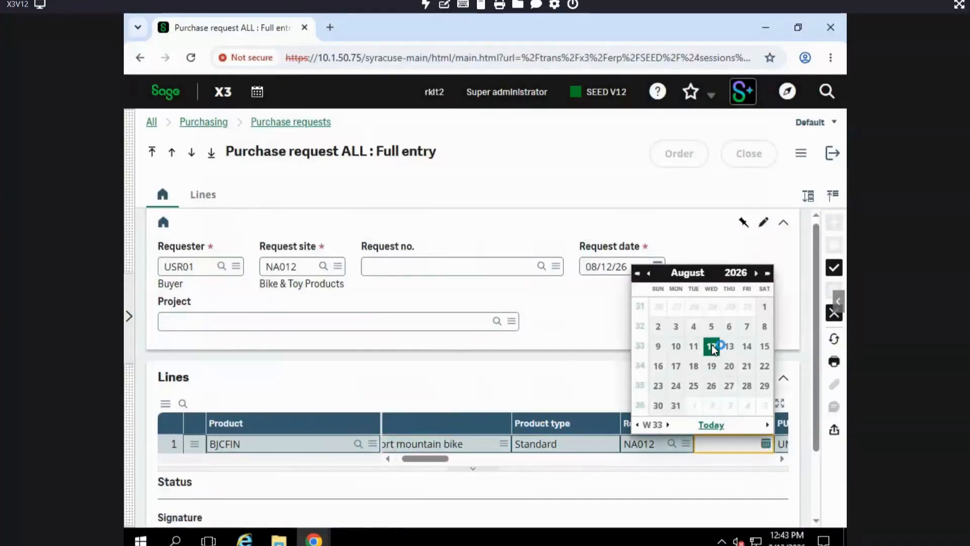
type("10")
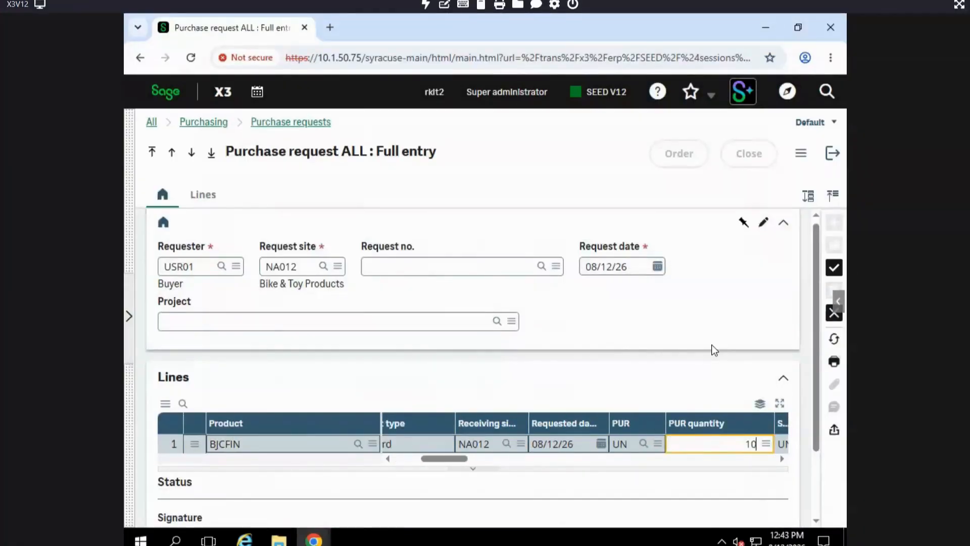
Step: Set the line's supplier to NA053, accepting the warning, and set the net price to 90
key("Tab")
type("na053")
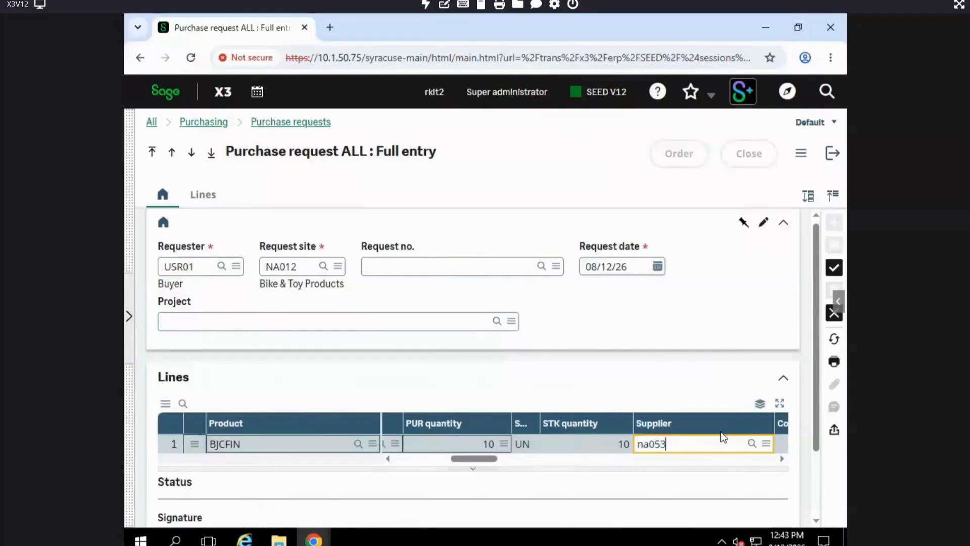
key("Tab")
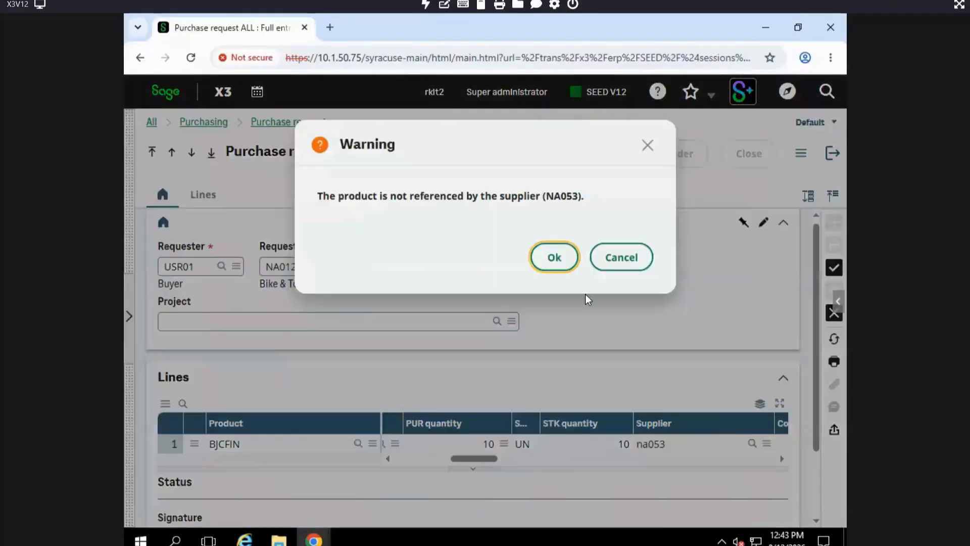
left_click(566, 275)
key("Tab")
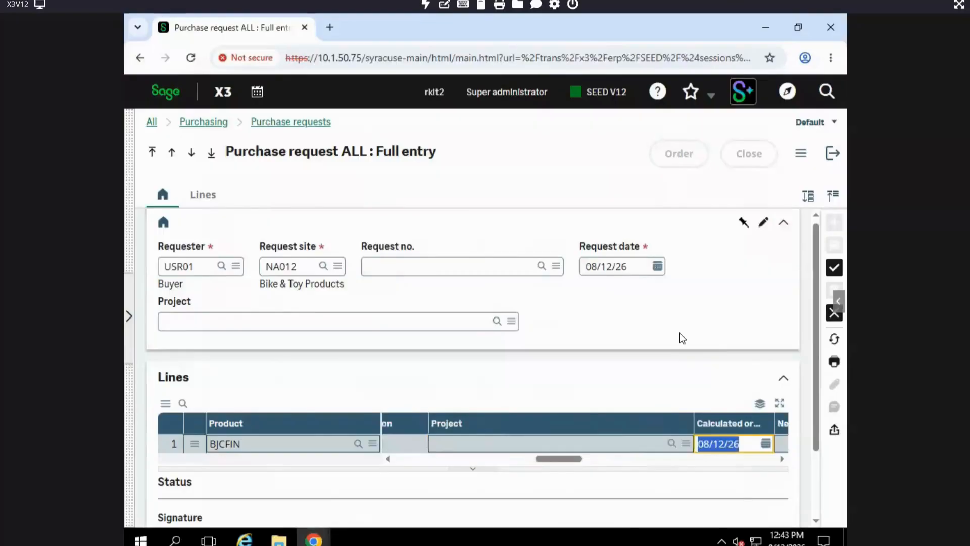
key("Tab")
type("90")
key("Tab")
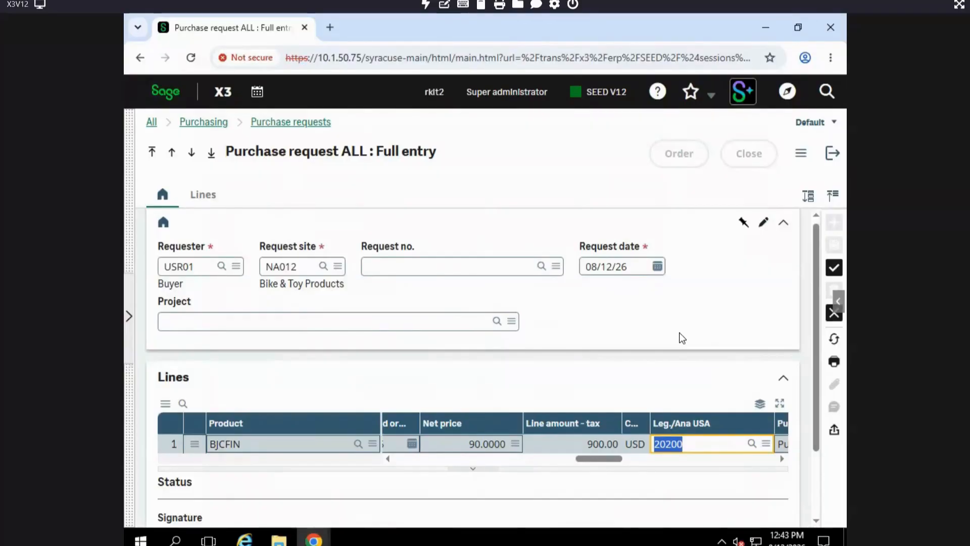
Step: Create the purchase request and close the workflow log reading
left_click(833, 269)
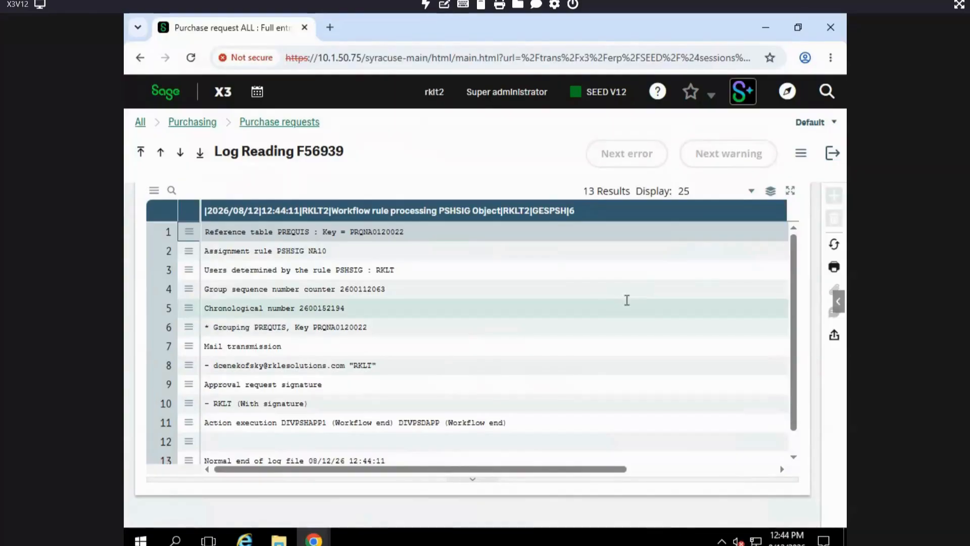
left_click(832, 153)
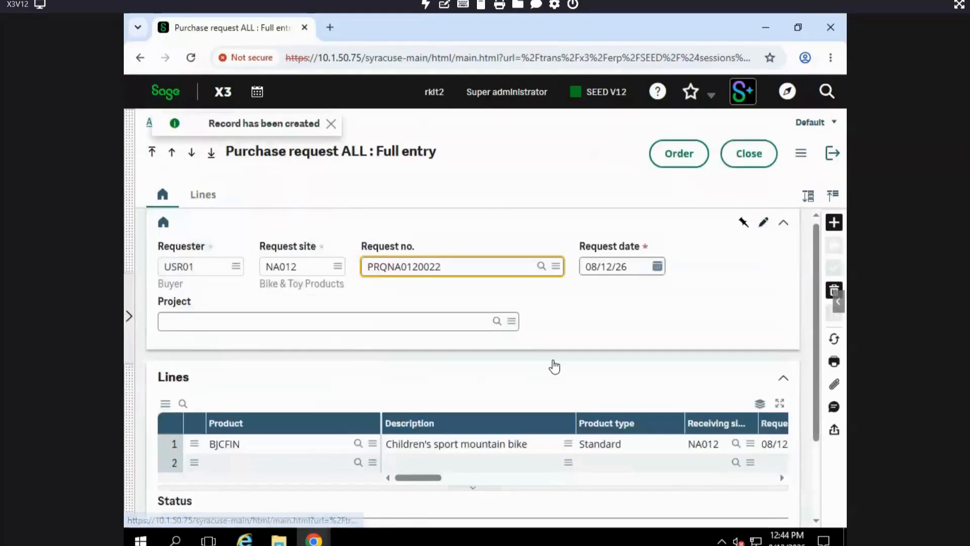
Step: Review the request's signature status and its signature history, scrolling across the history columns
scroll(554, 367, "down", 2)
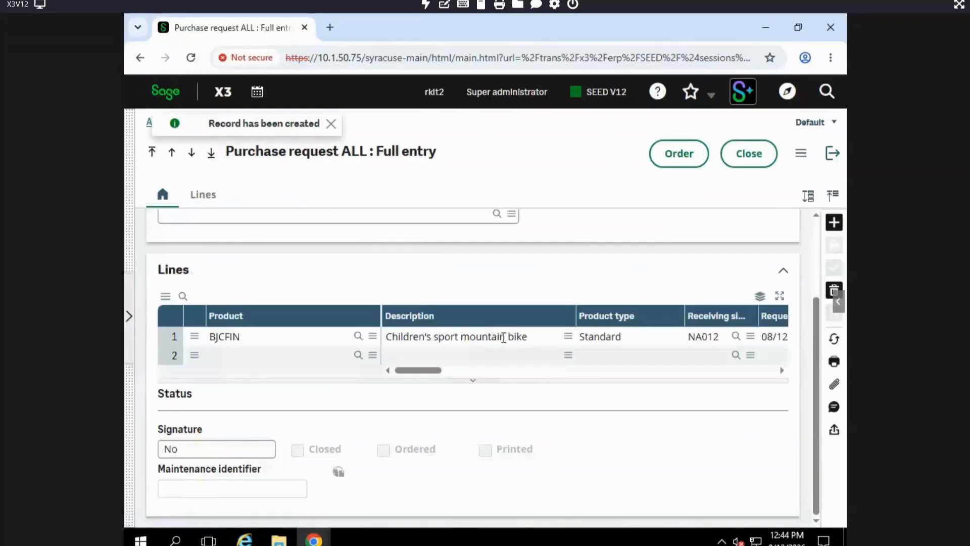
left_click(801, 154)
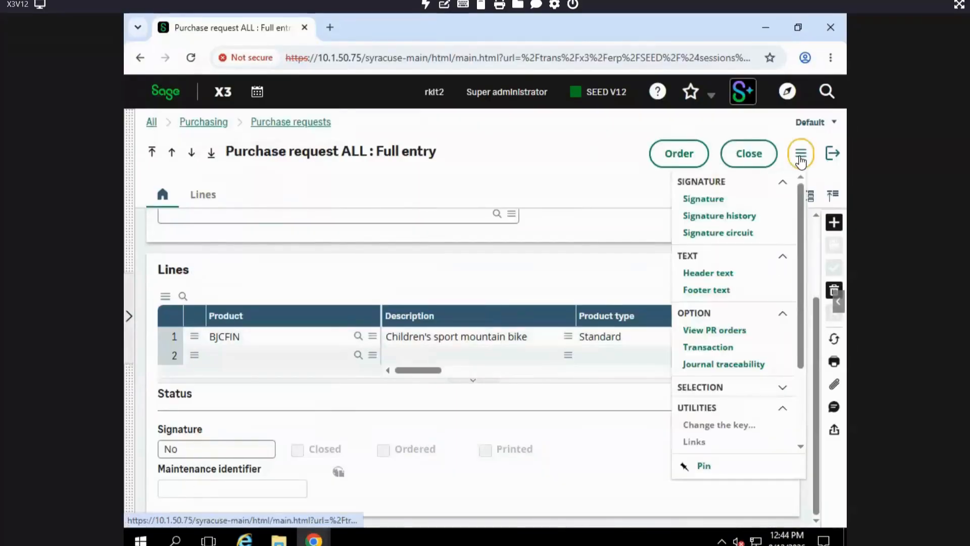
left_click(741, 217)
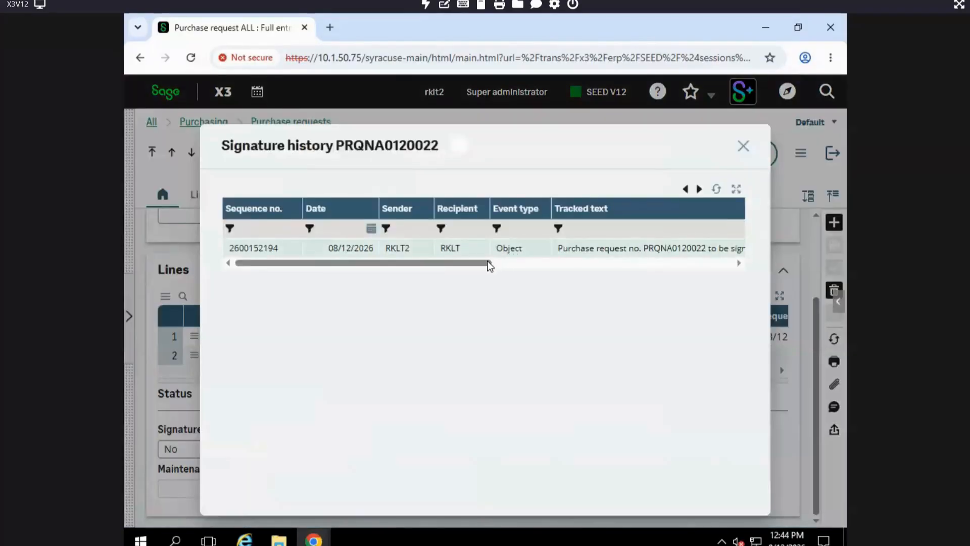
left_click(606, 263)
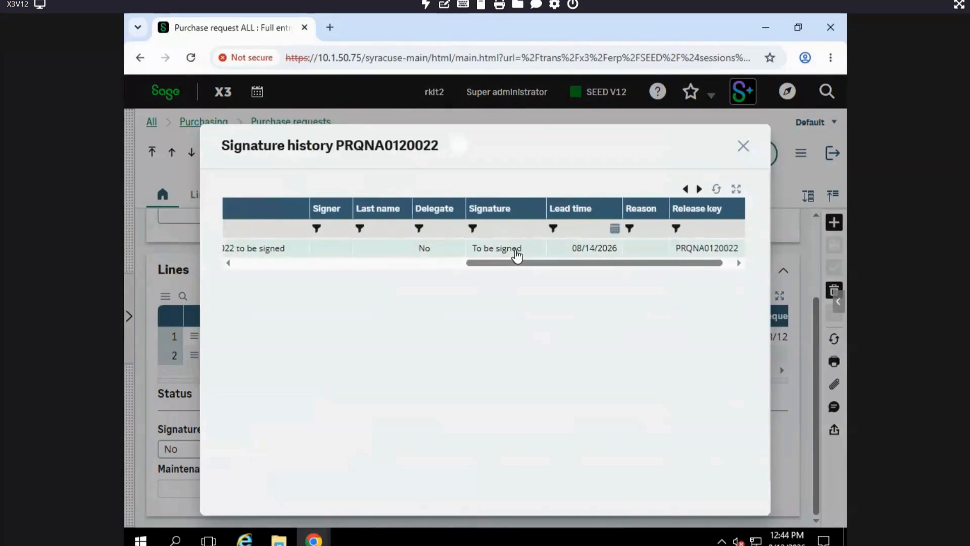
left_click(743, 146)
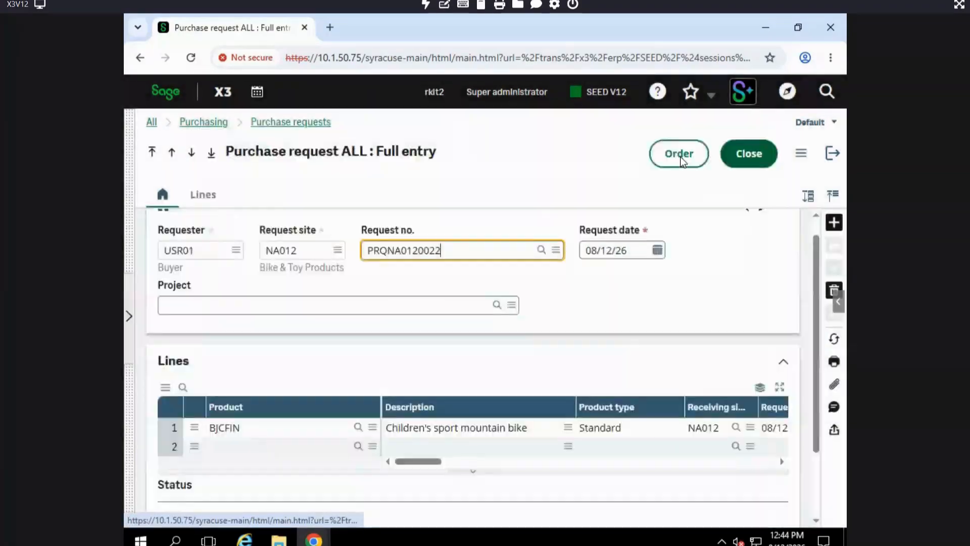
Step: Try to generate orders from the purchase request
left_click(681, 160)
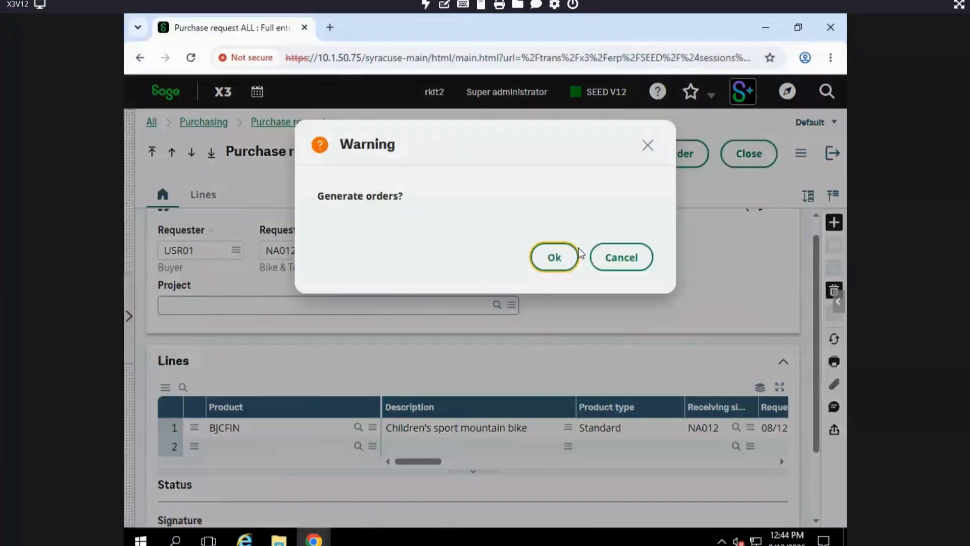
left_click(568, 256)
left_click(639, 256)
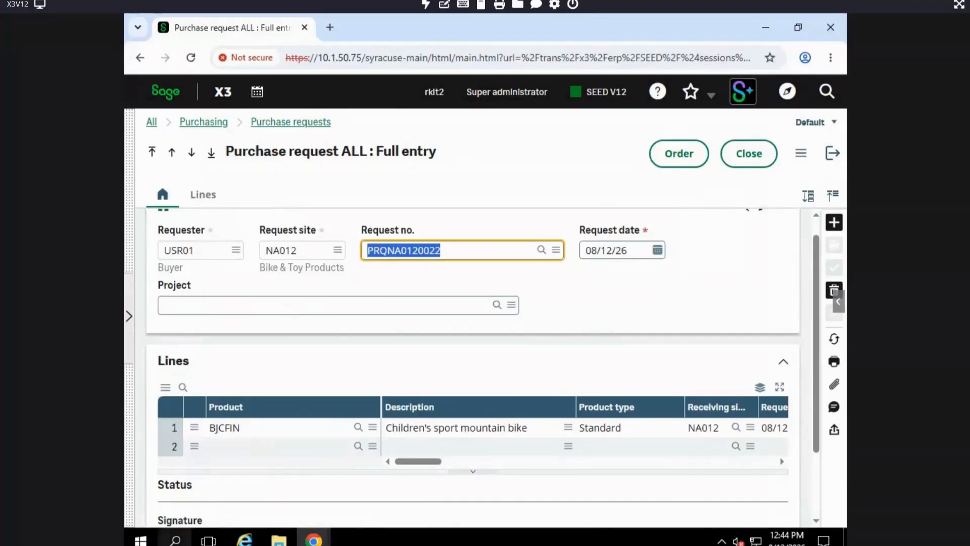
Step: Switch to Outlook and view the purchase request signature email with its sign and reject links
mouse_move(189, 545)
left_click(218, 504)
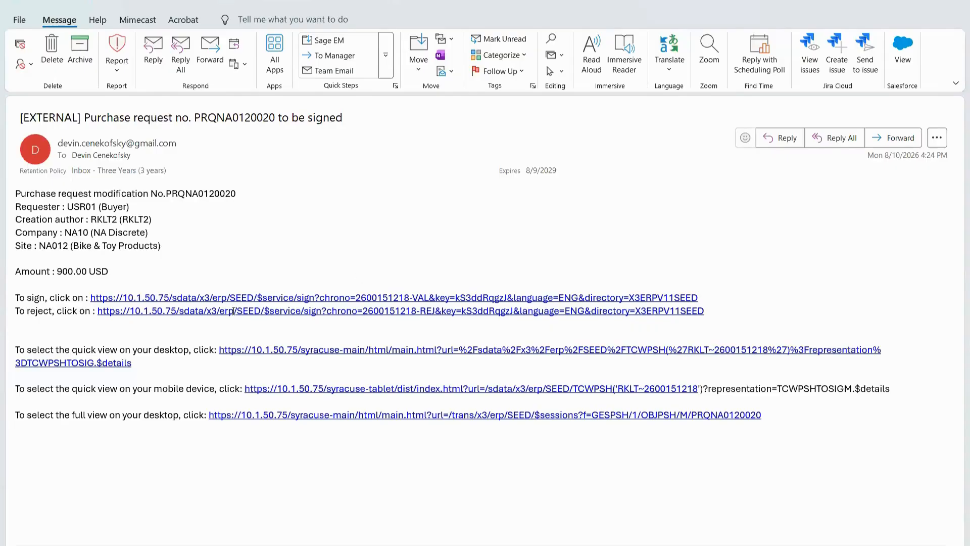
mouse_move(189, 323)
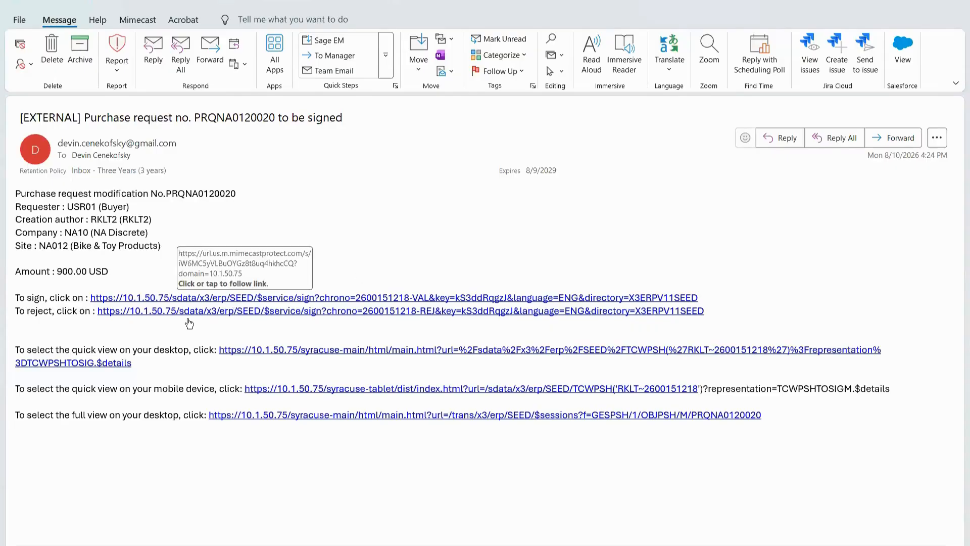